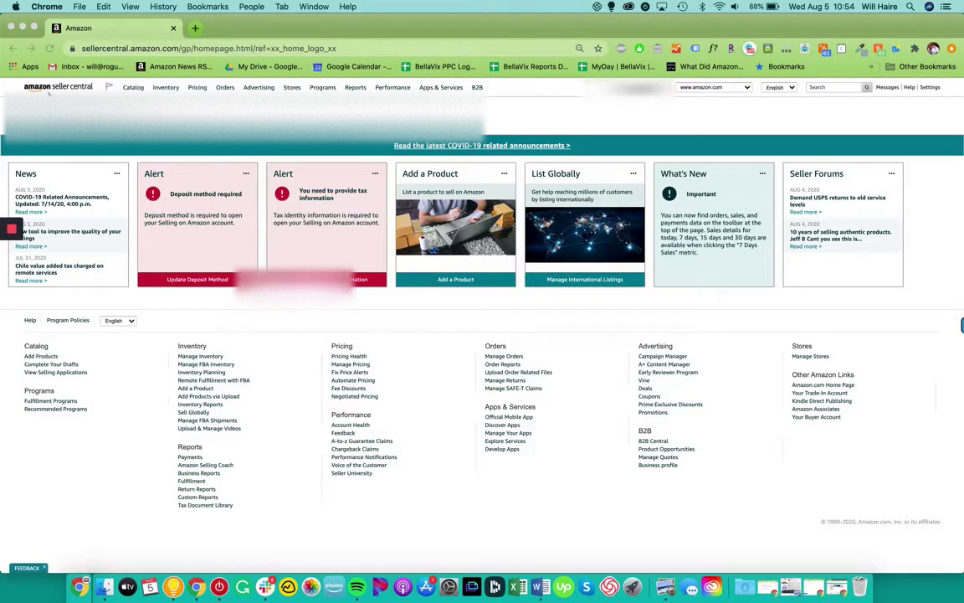
Open the User Permissions page of the seller account
click(23, 90)
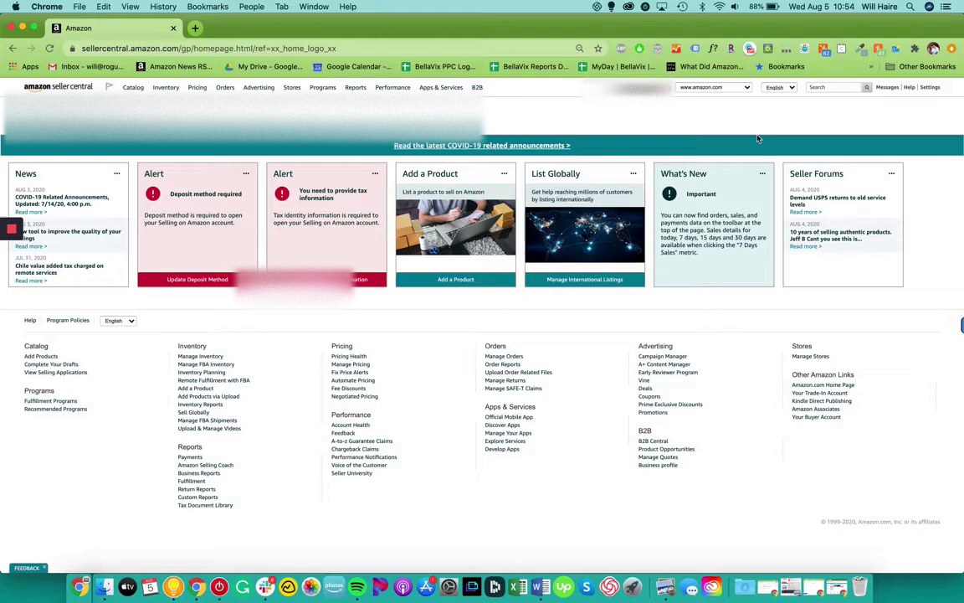
mouse_move(932, 89)
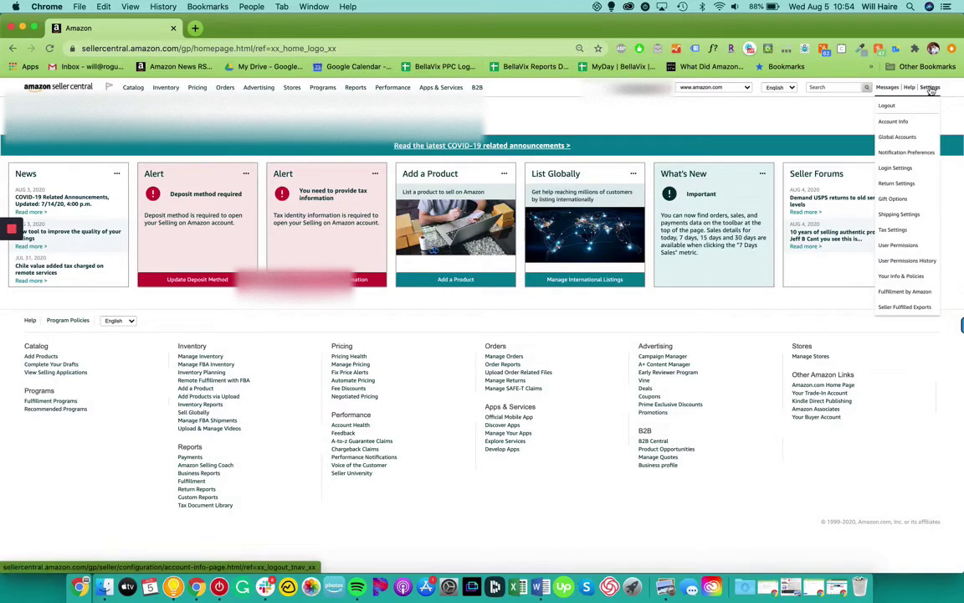
click(918, 247)
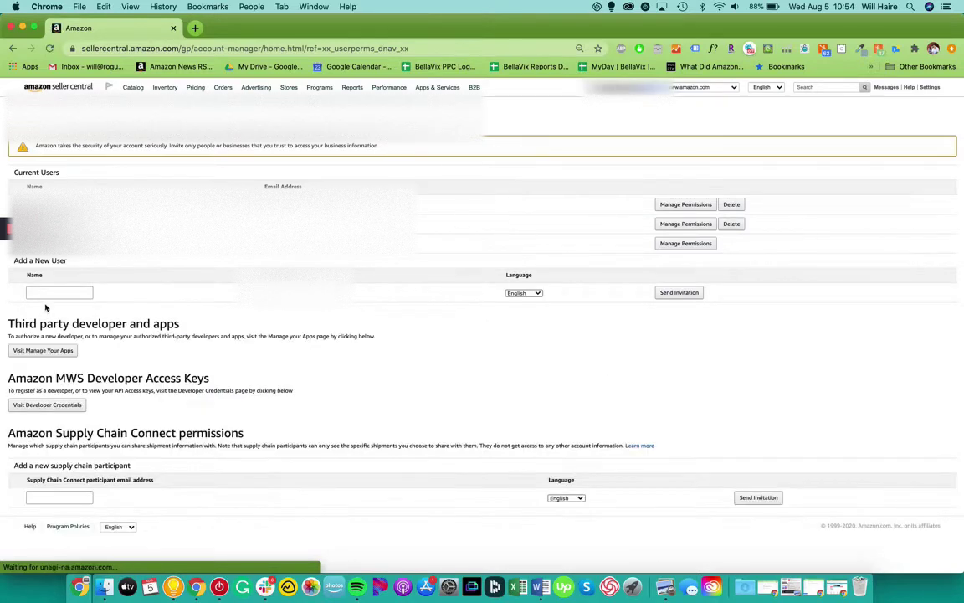
Invite a new user named BellaVix Management, filling in the contact's e-mail and sending the invitation
click(47, 294)
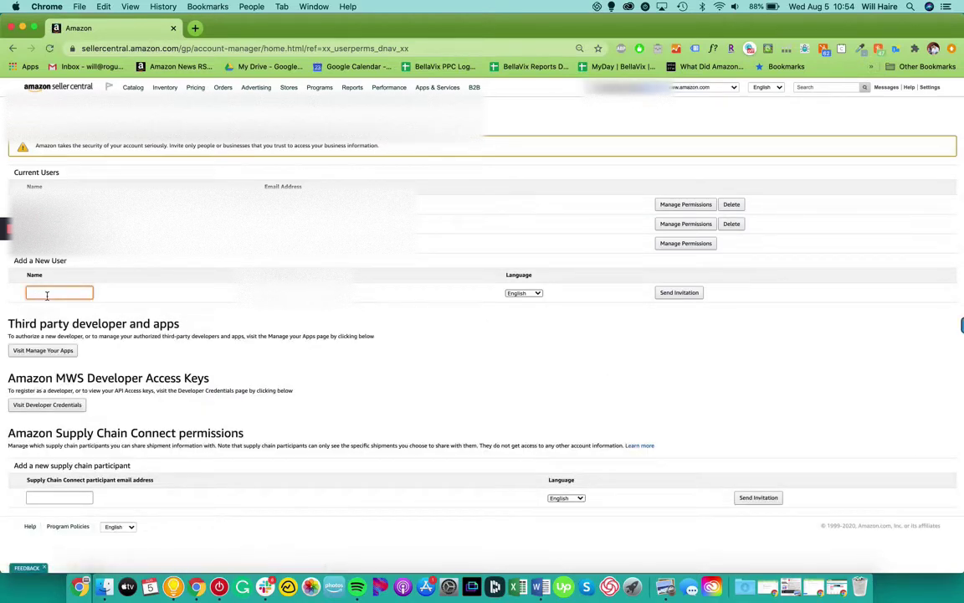
text(BellaVix Management)
click(271, 284)
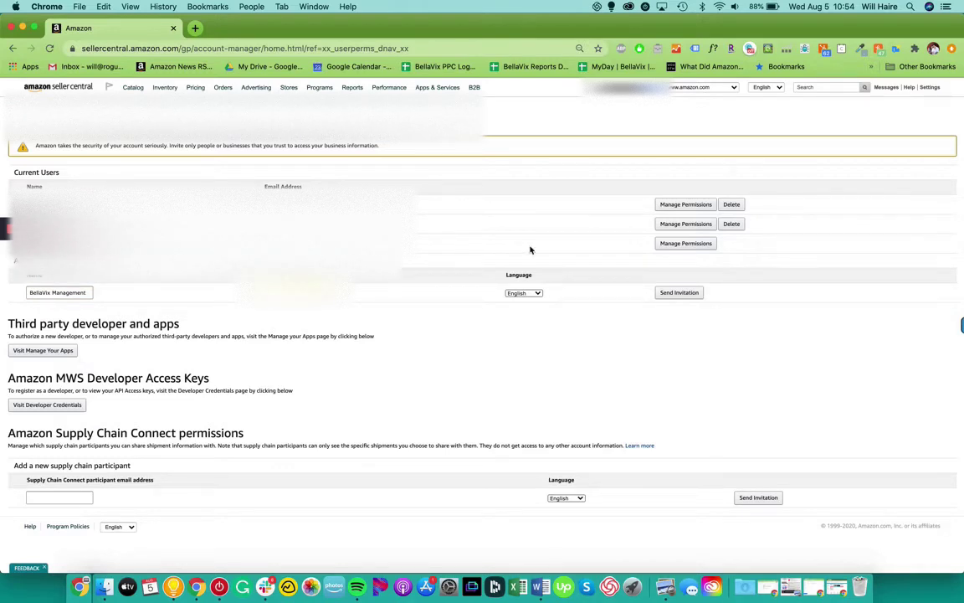
click(677, 293)
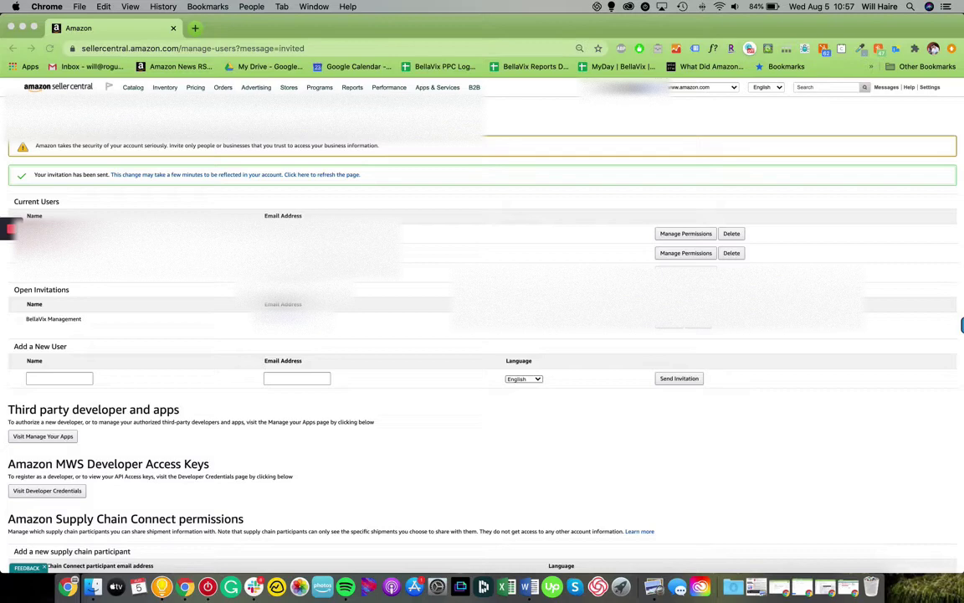
Refresh the user list and open the permission settings of the BellaVix user
click(50, 49)
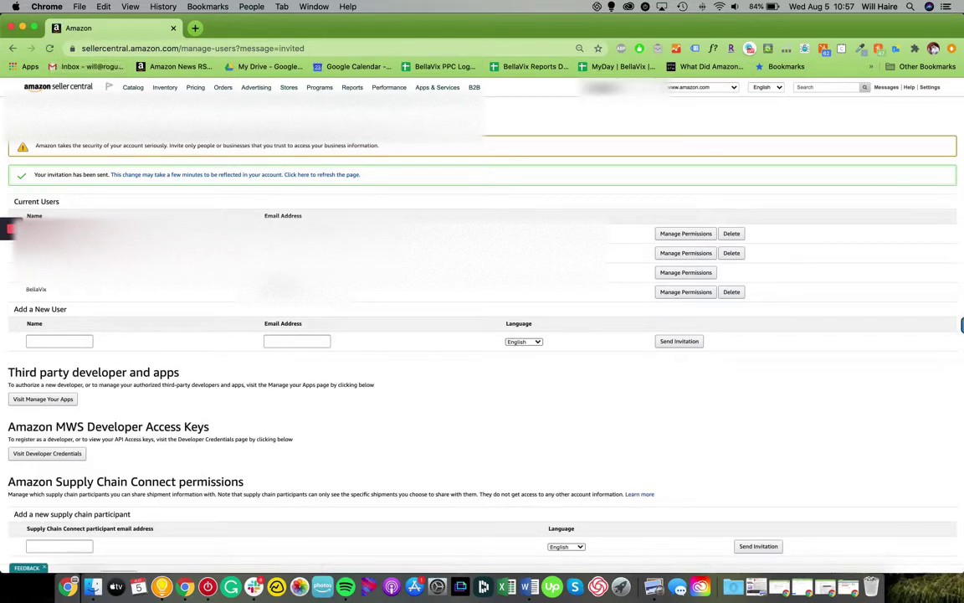
click(679, 293)
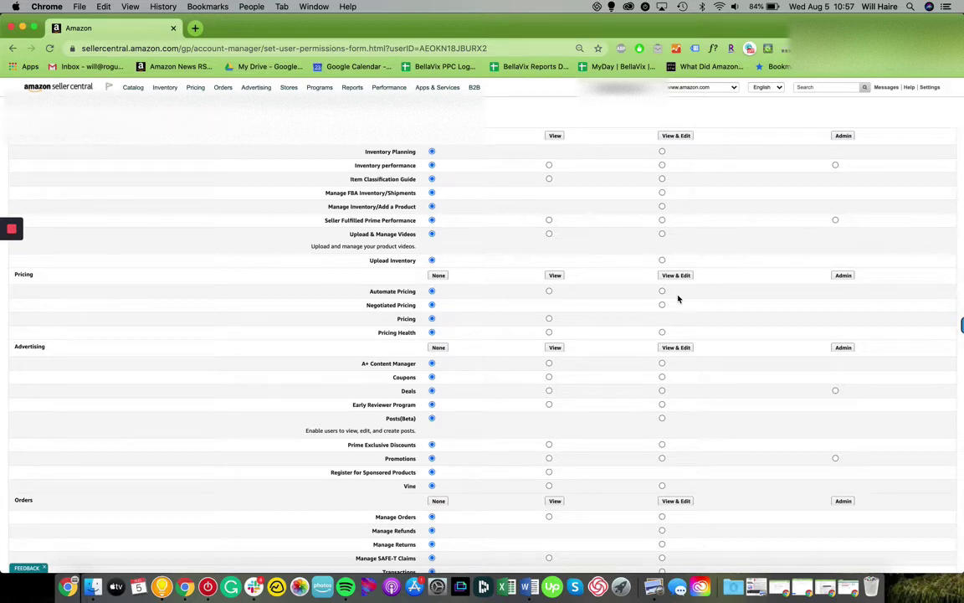
Grant the BellaVix user Admin-level access for the whole inventory, Pricing and Advertising sections
click(835, 165)
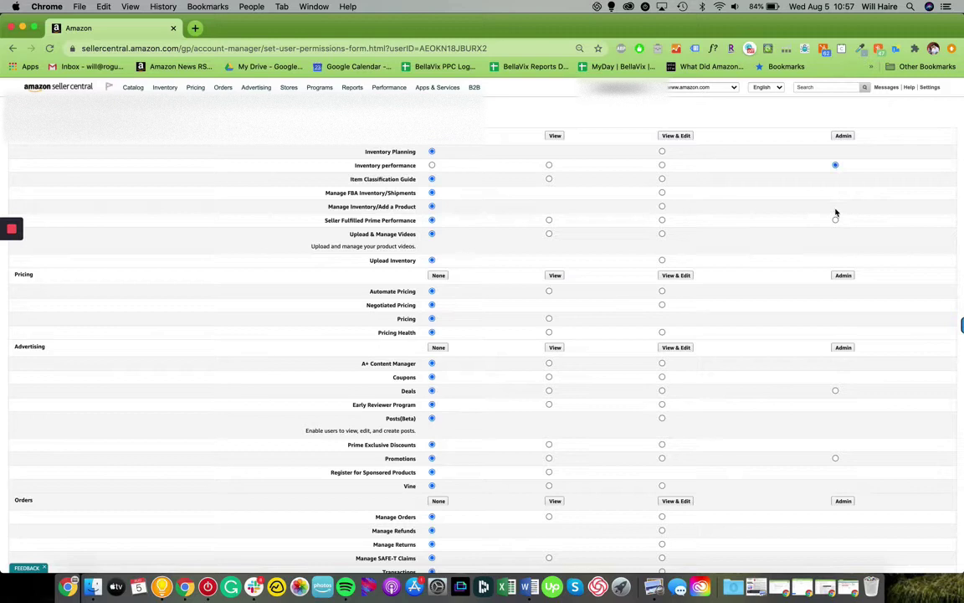
click(841, 138)
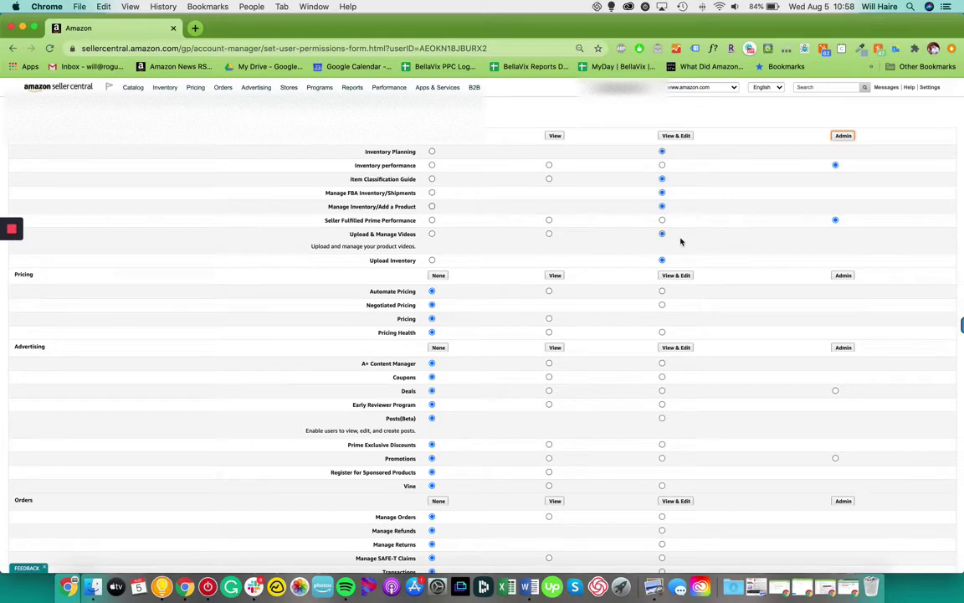
scroll(764, 315, down, 2)
scroll(764, 315, down, 4)
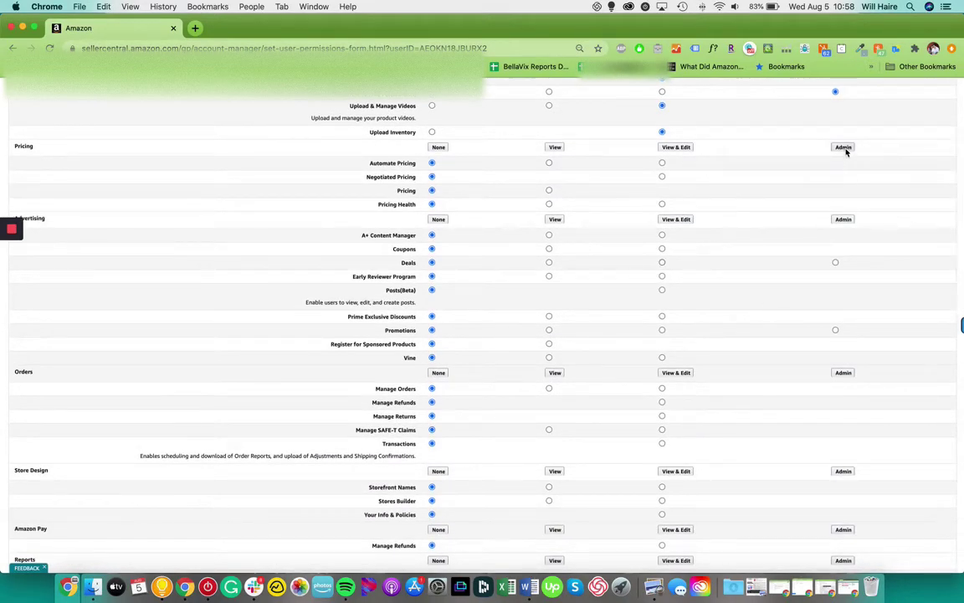
click(843, 148)
scroll(750, 242, down, 2)
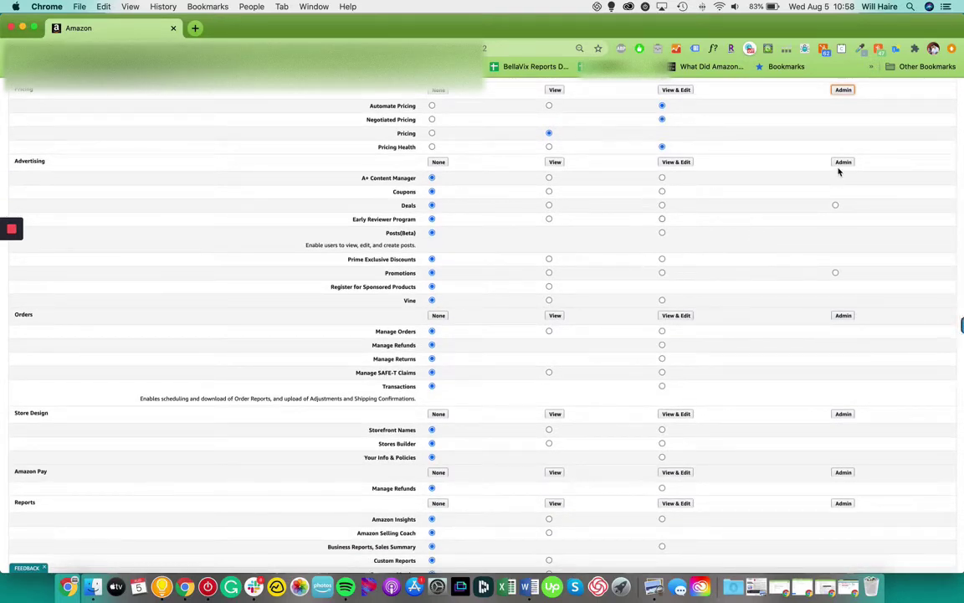
click(842, 162)
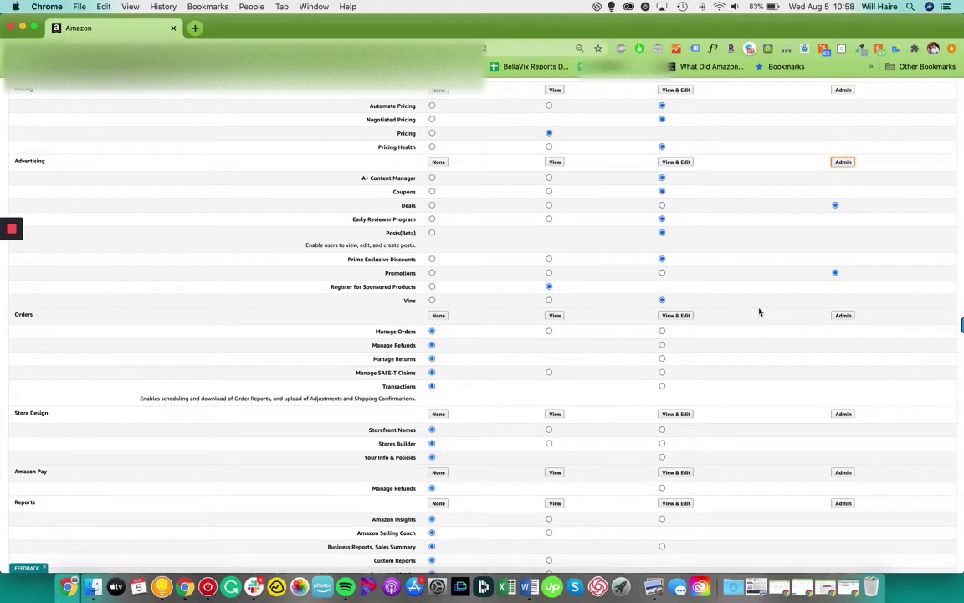
Apply Admin-level access to all Orders and Store Design permissions
scroll(759, 312, down, 5)
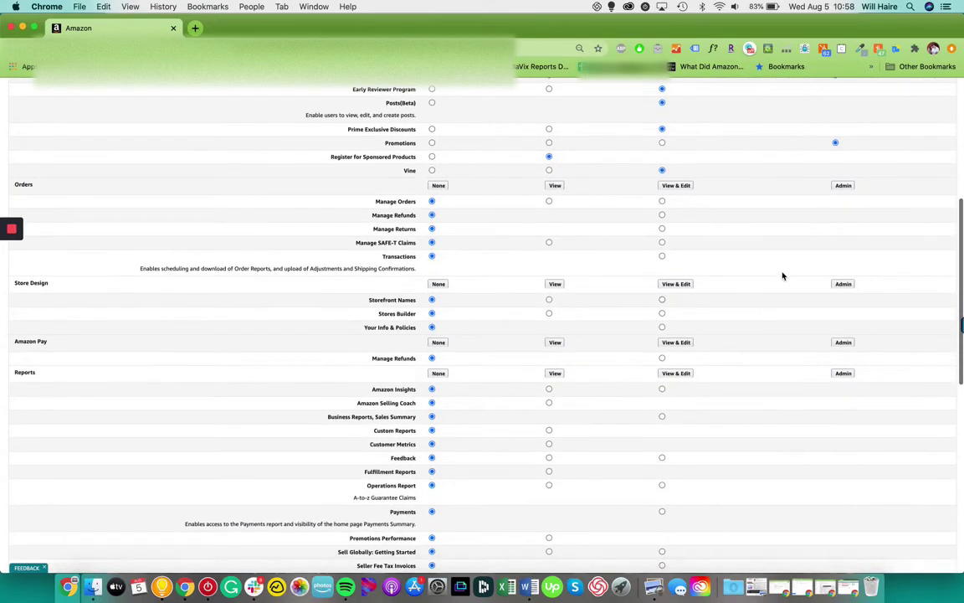
click(842, 186)
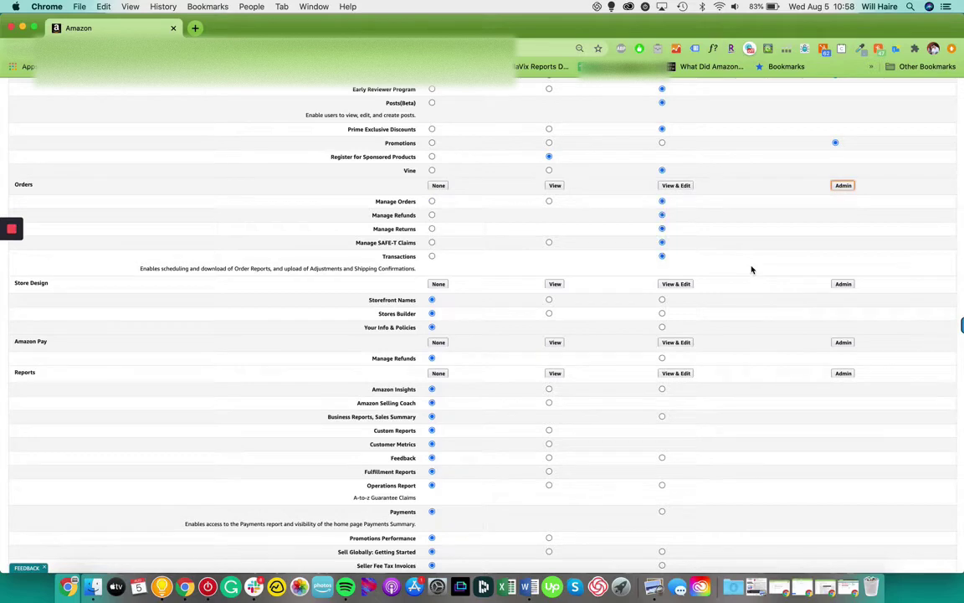
scroll(751, 270, down, 3)
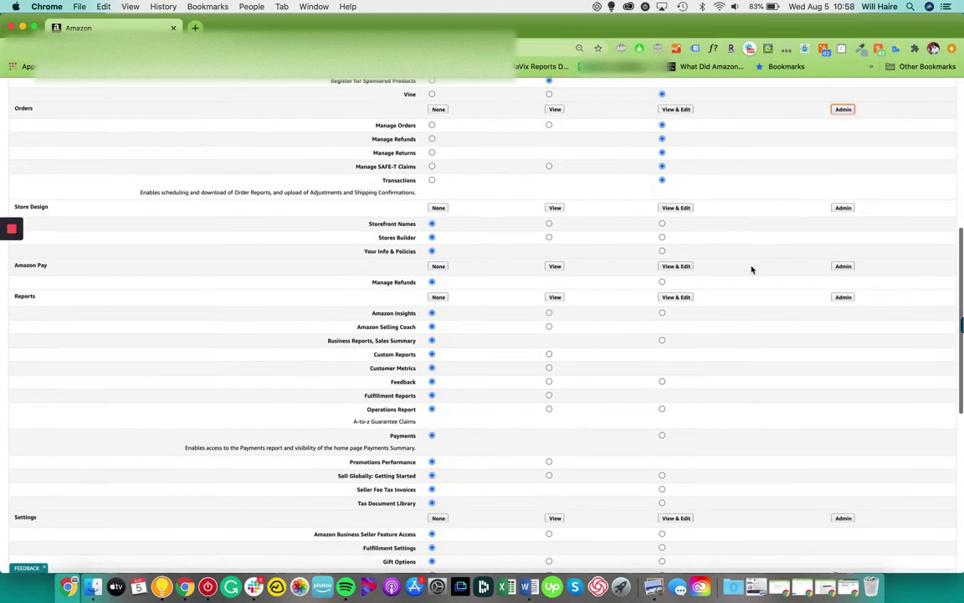
scroll(751, 270, down, 1)
click(844, 188)
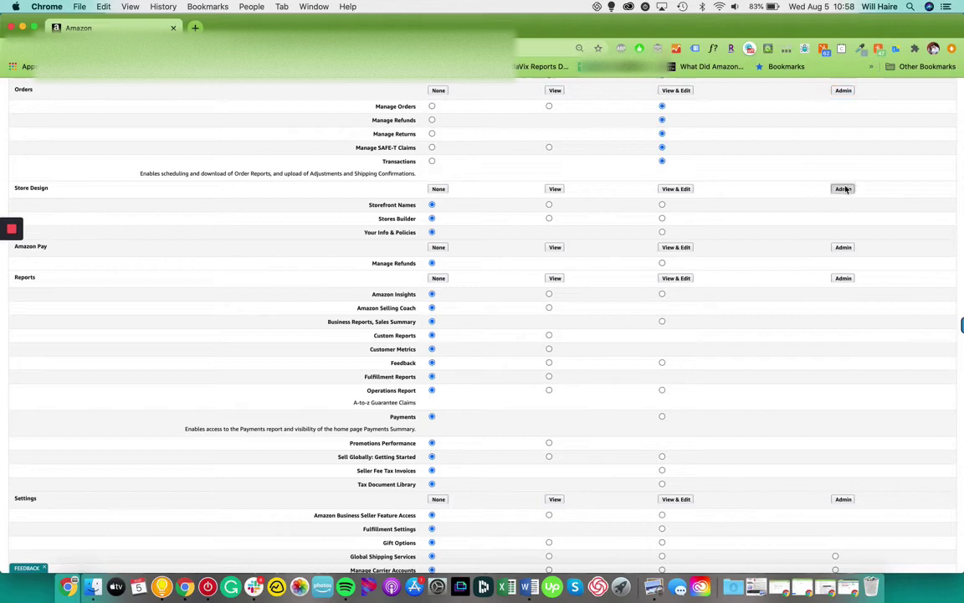
Apply Admin-level access to all Reports and Settings permissions, leaving out Amazon Pay
scroll(807, 315, down, 2)
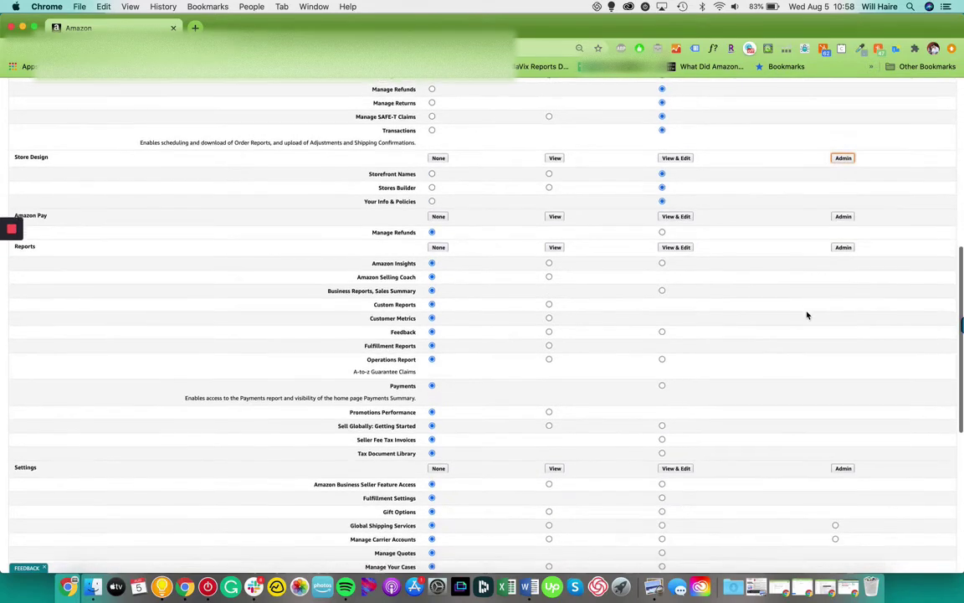
scroll(807, 314, down, 3)
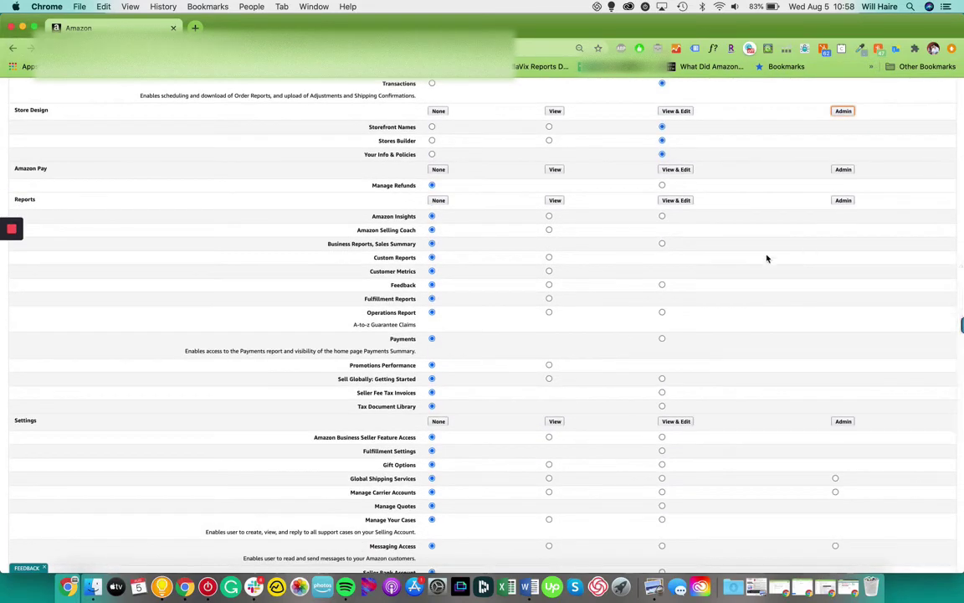
scroll(767, 259, down, 3)
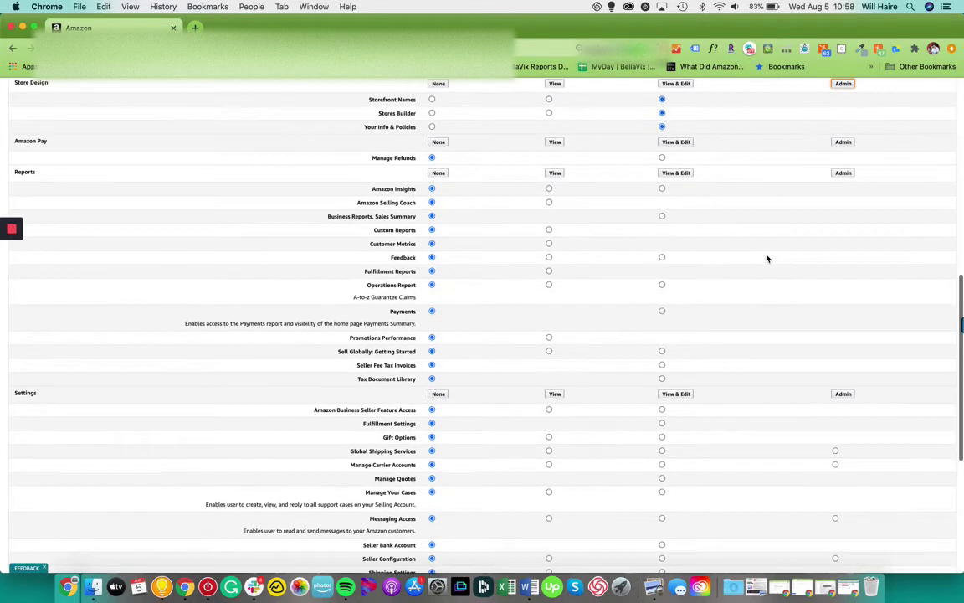
scroll(767, 259, up, 1)
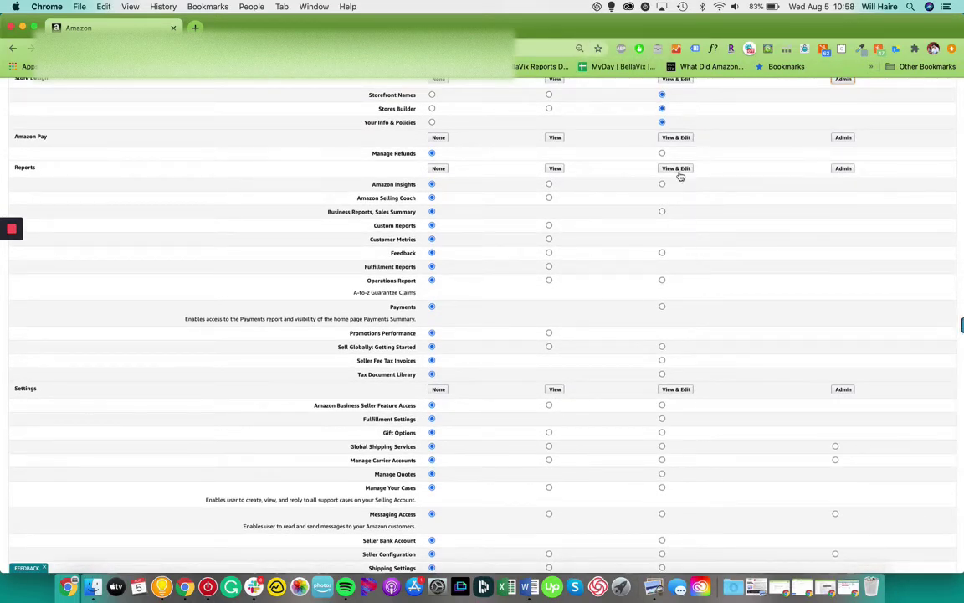
click(852, 171)
scroll(746, 414, down, 5)
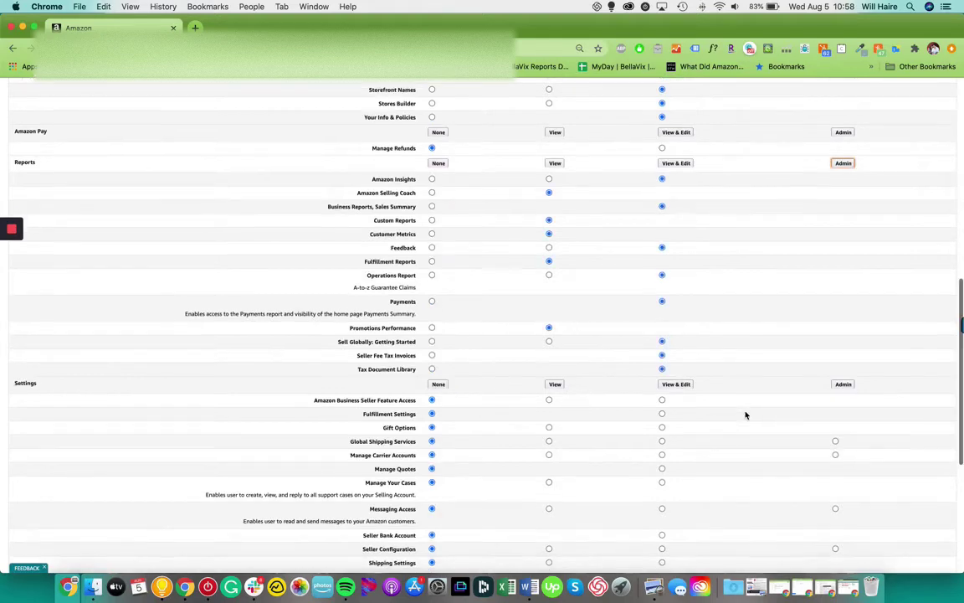
scroll(745, 414, down, 8)
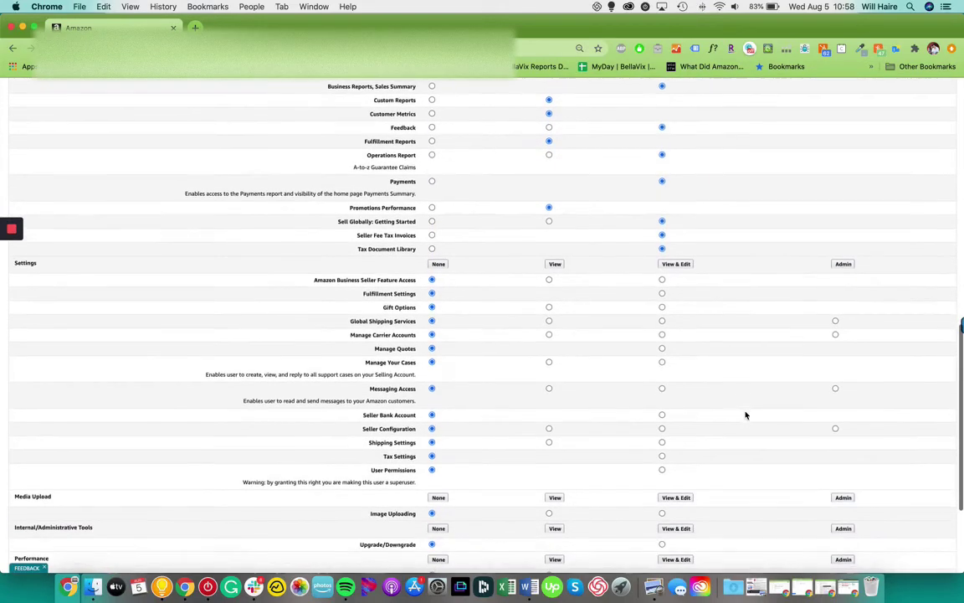
scroll(746, 414, down, 2)
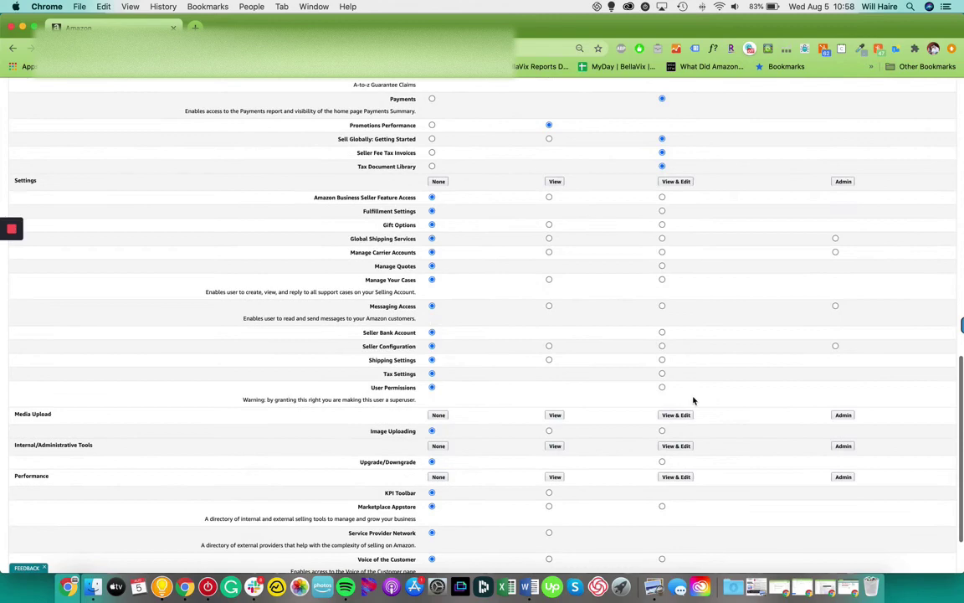
click(843, 181)
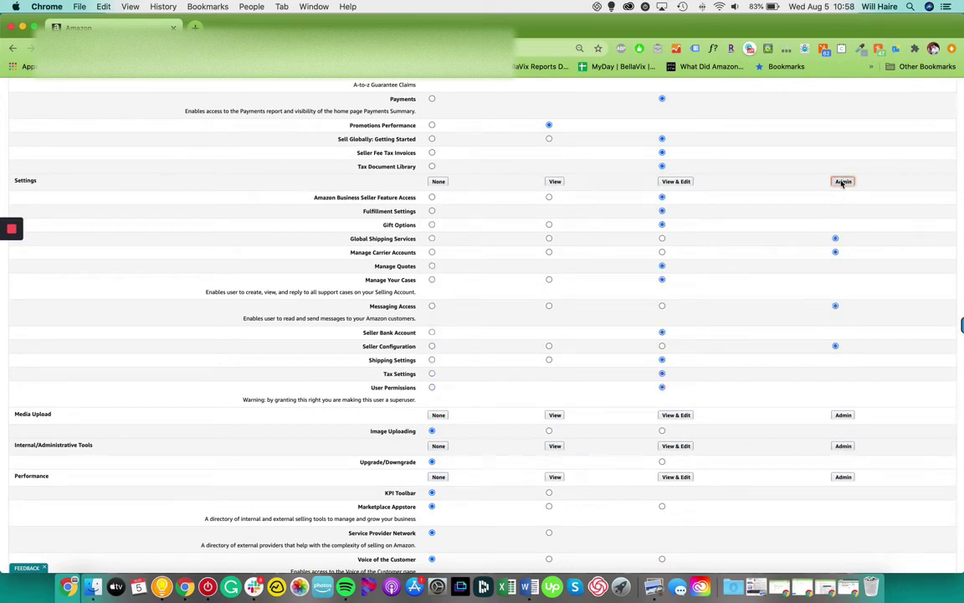
Apply Admin-level access to the Media Upload and Performance sections, skipping Internal/Administrative Tools
scroll(684, 475, down, 1)
scroll(685, 476, down, 3)
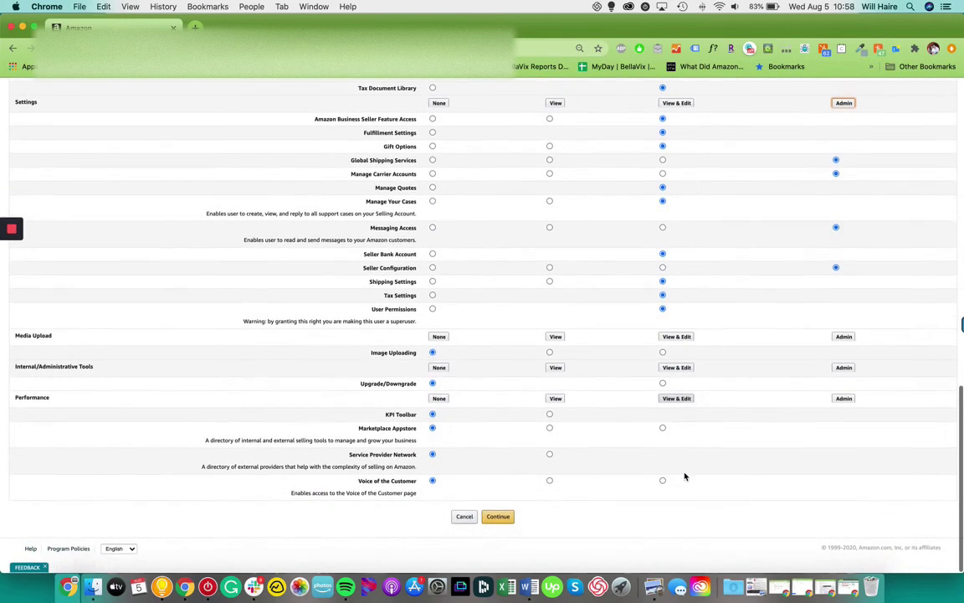
click(843, 337)
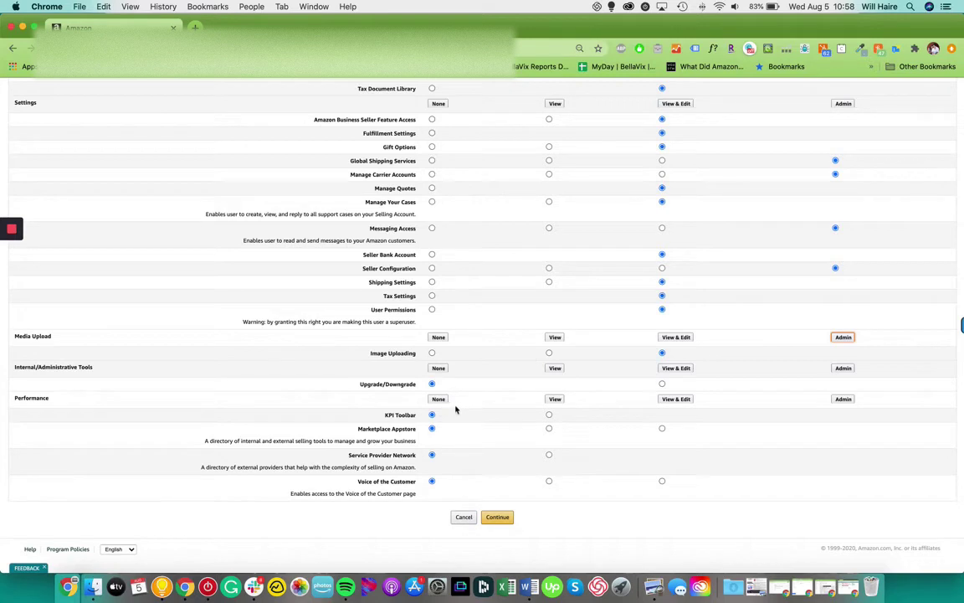
click(843, 399)
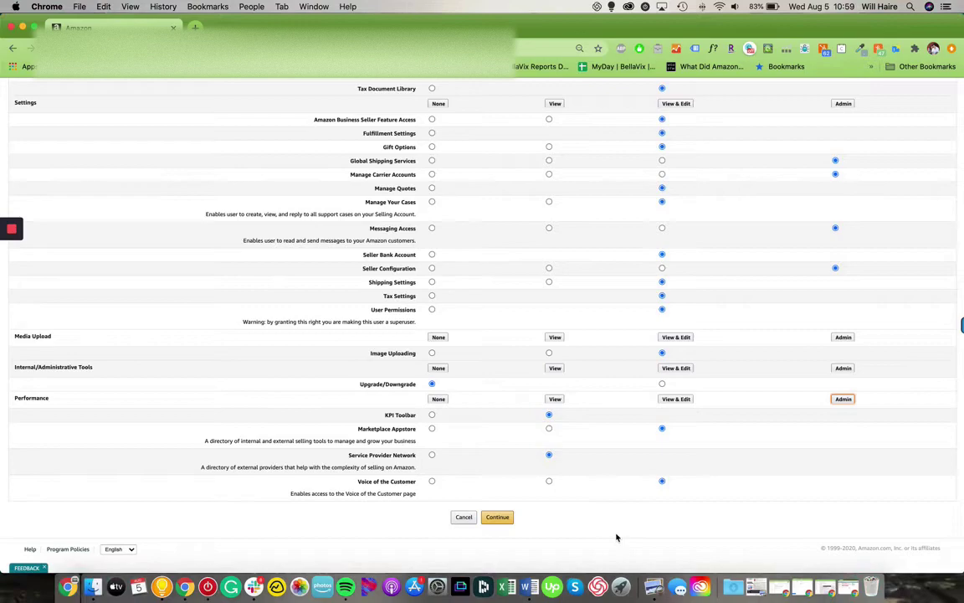
Find "bank" among the permissions and set Seller Bank Account access to None
scroll(616, 537, up, 10)
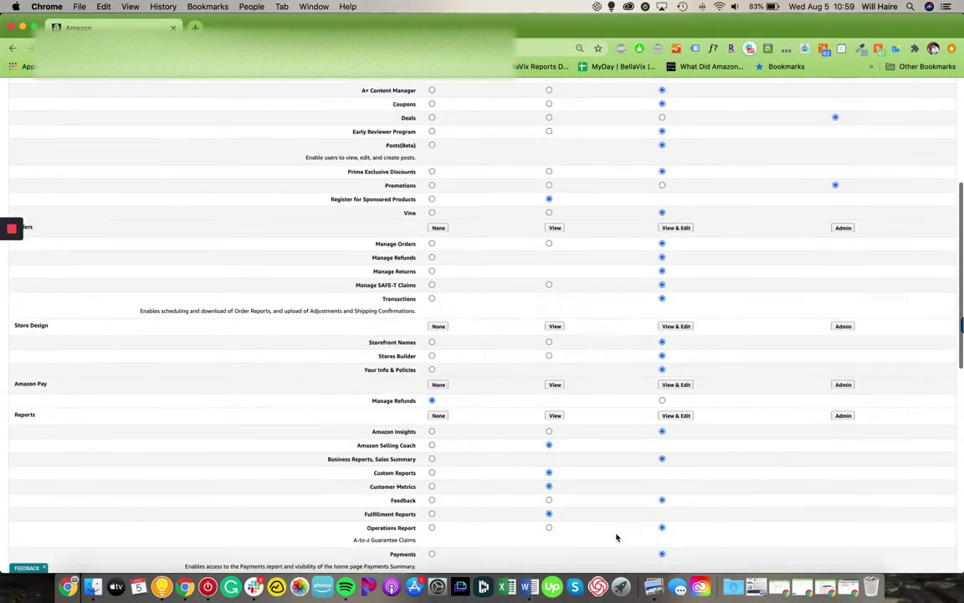
scroll(616, 537, up, 5)
scroll(616, 537, down, 13)
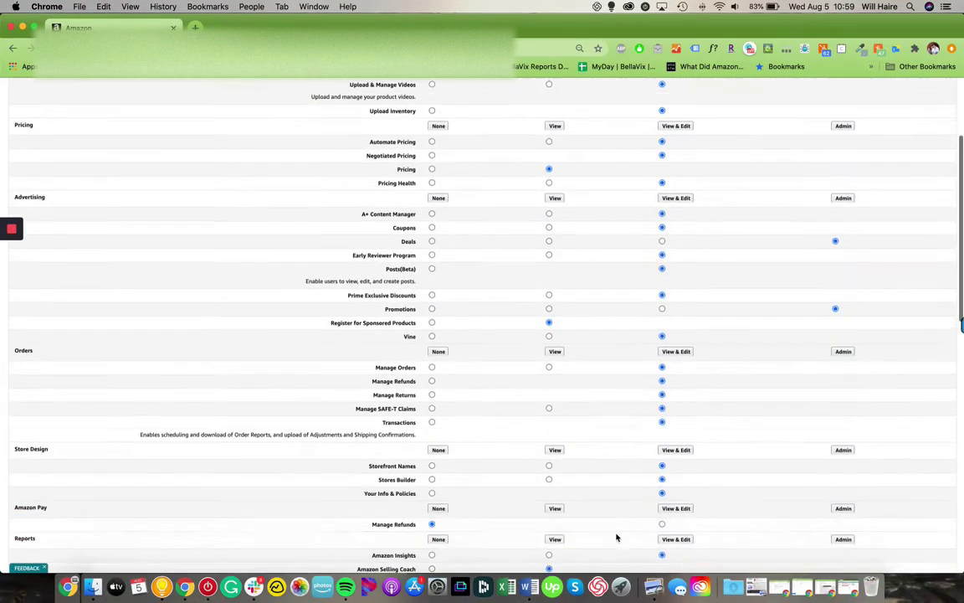
scroll(616, 537, down, 1)
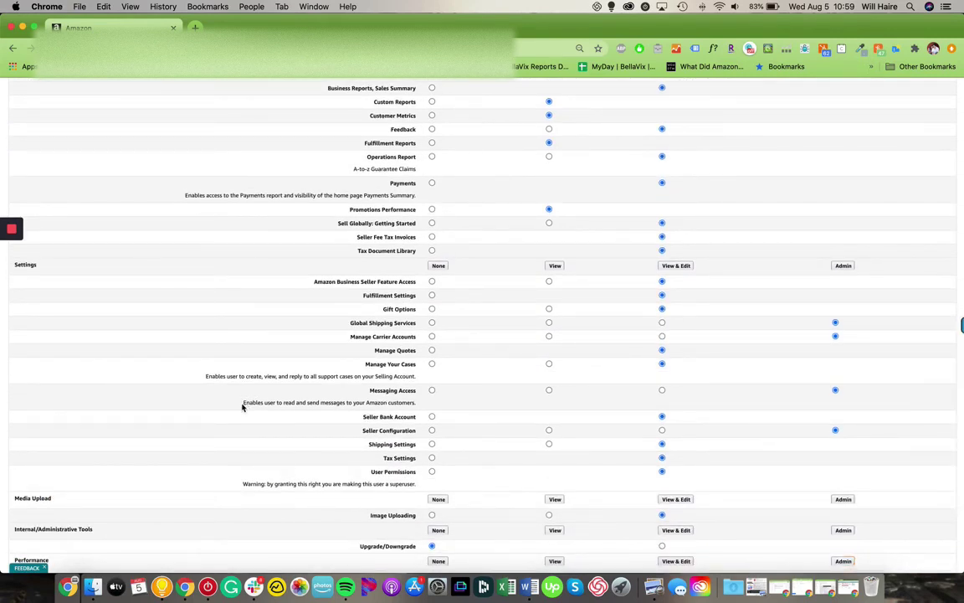
key(super+f)
text(bank)
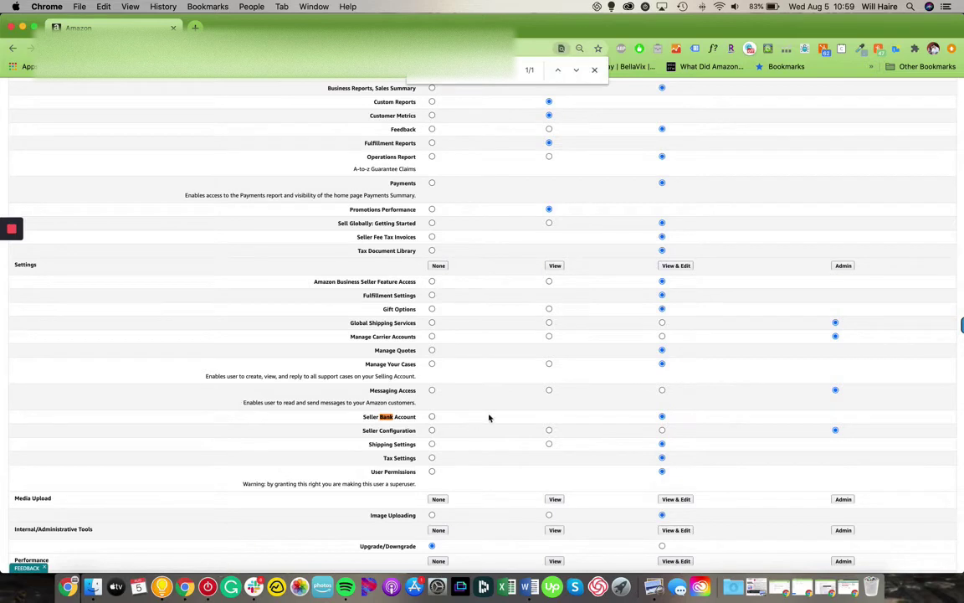
click(432, 417)
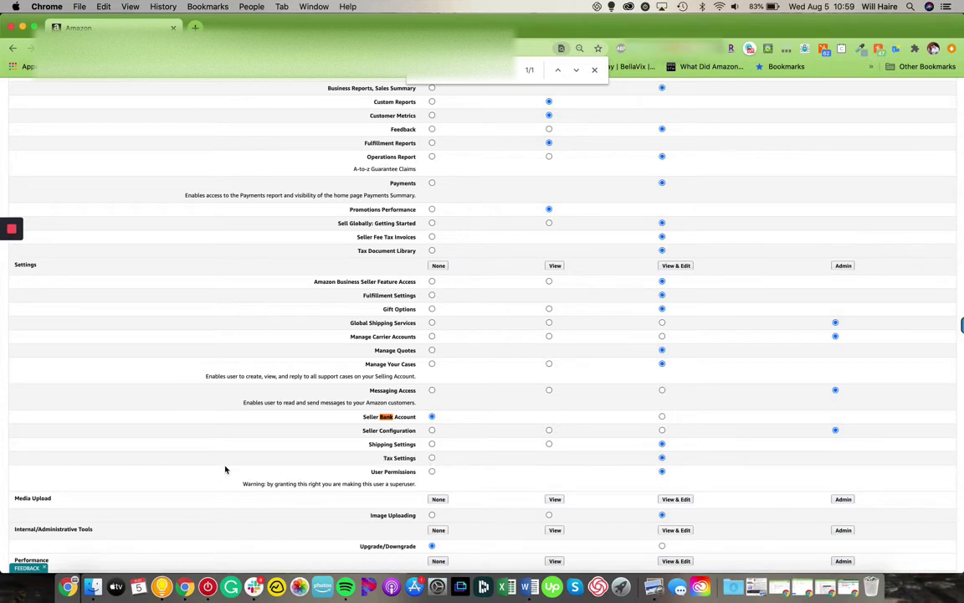
scroll(218, 452, down, 1)
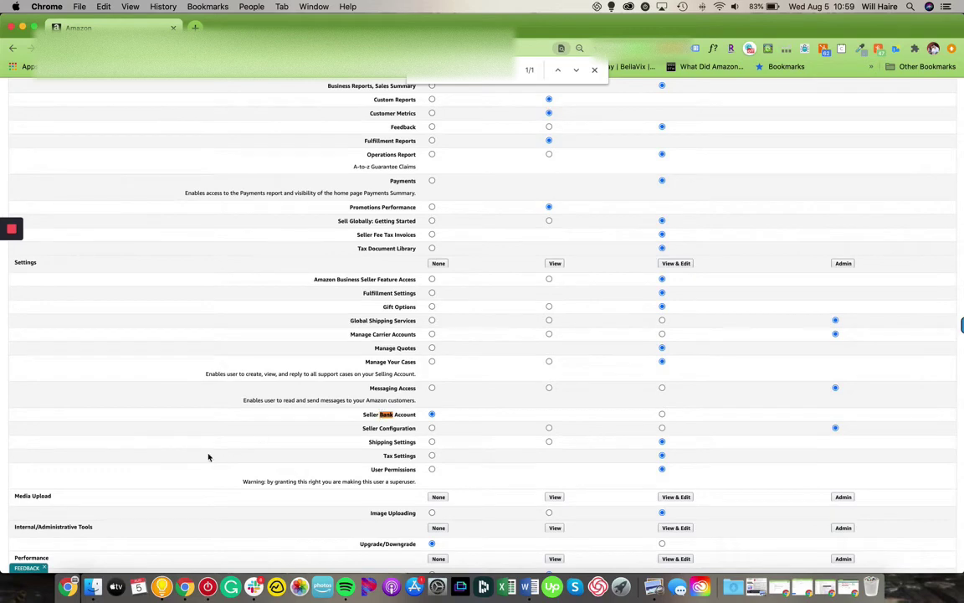
click(595, 72)
scroll(241, 260, down, 5)
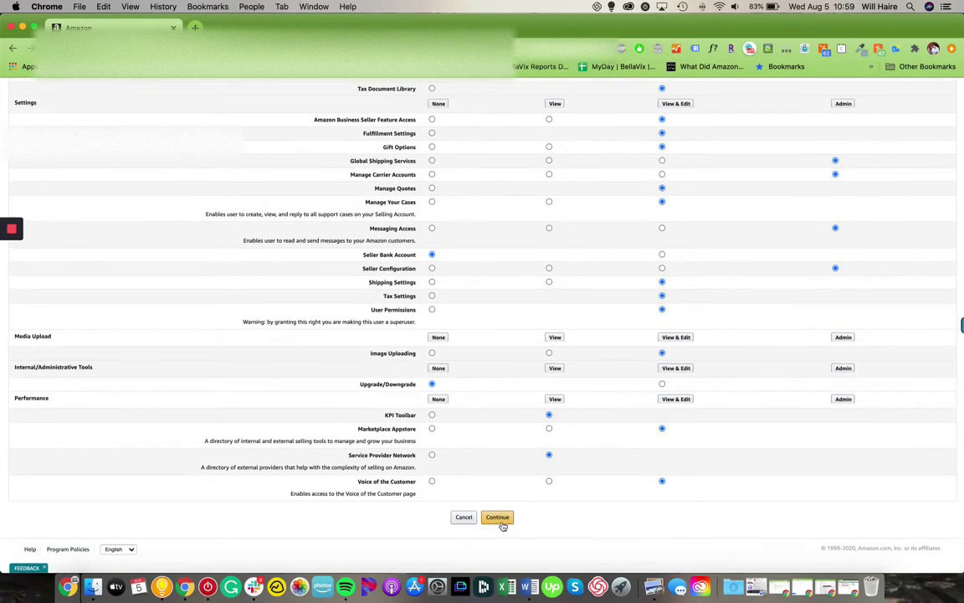
Submit the modified user permissions and review the highlighted changes through to the Performance section
click(501, 522)
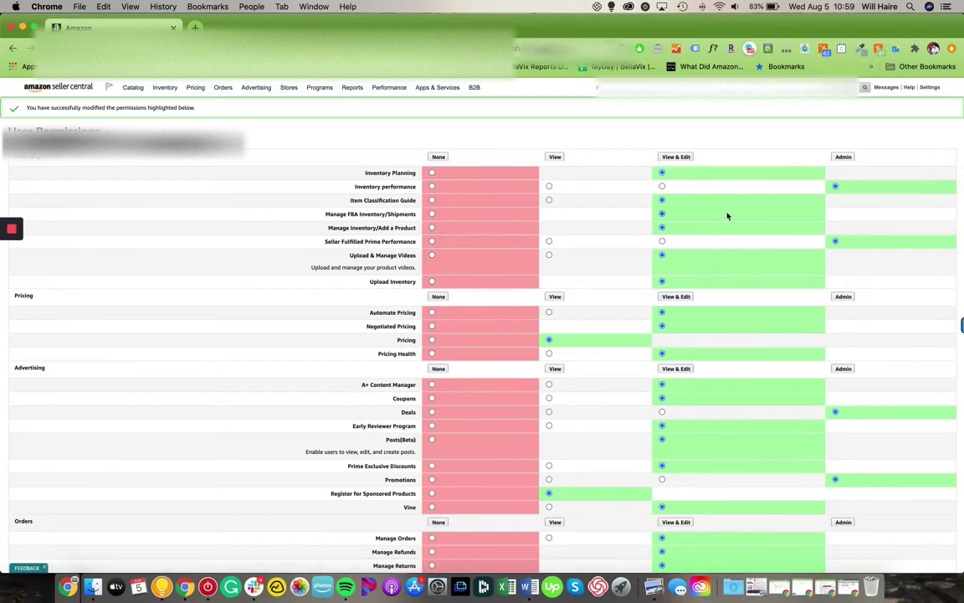
scroll(726, 216, down, 15)
scroll(726, 216, down, 8)
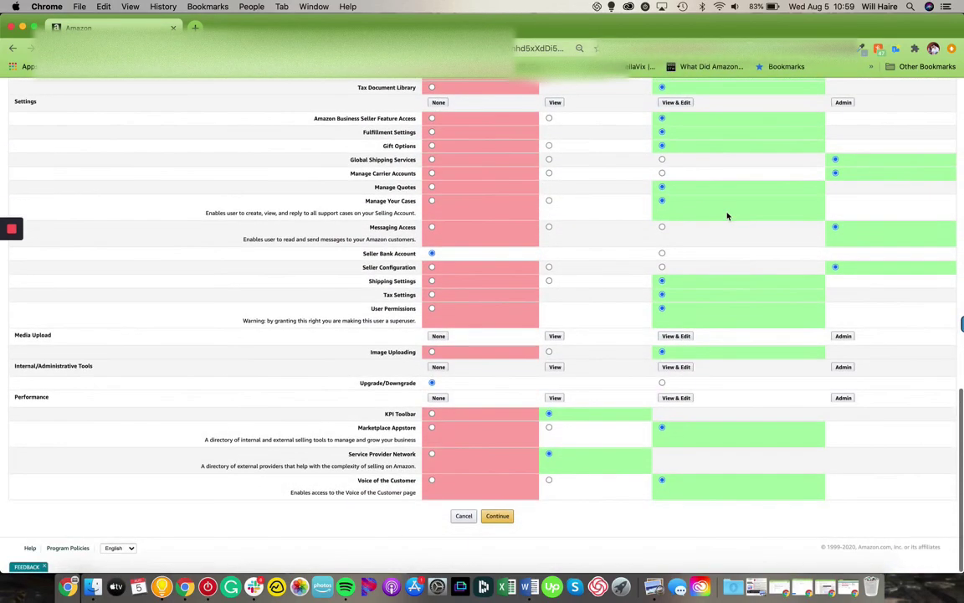
Switch to the invited user's Incognito Seller Central window, reload the home page and check which navigation menus are accessible
click(850, 591)
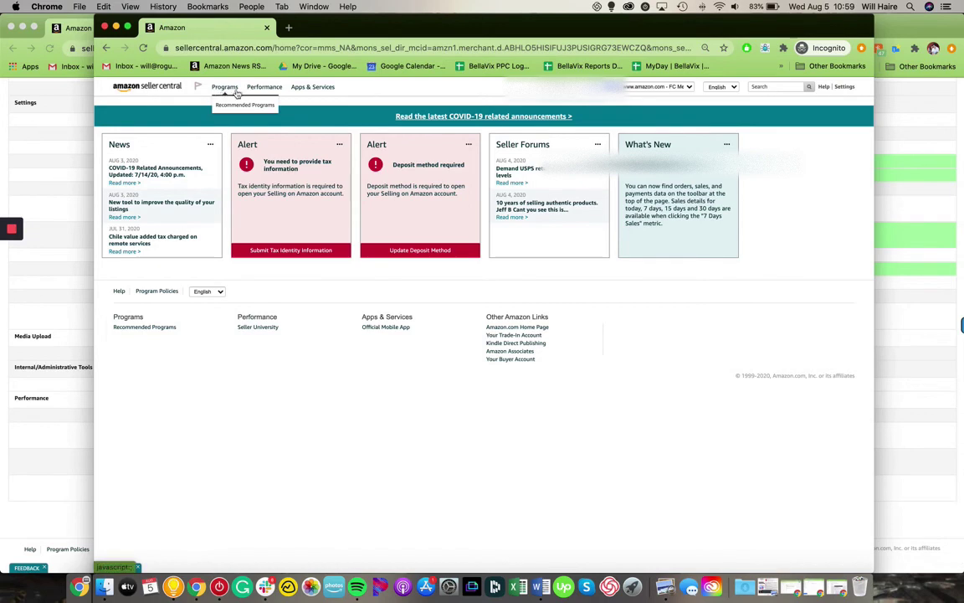
mouse_move(316, 92)
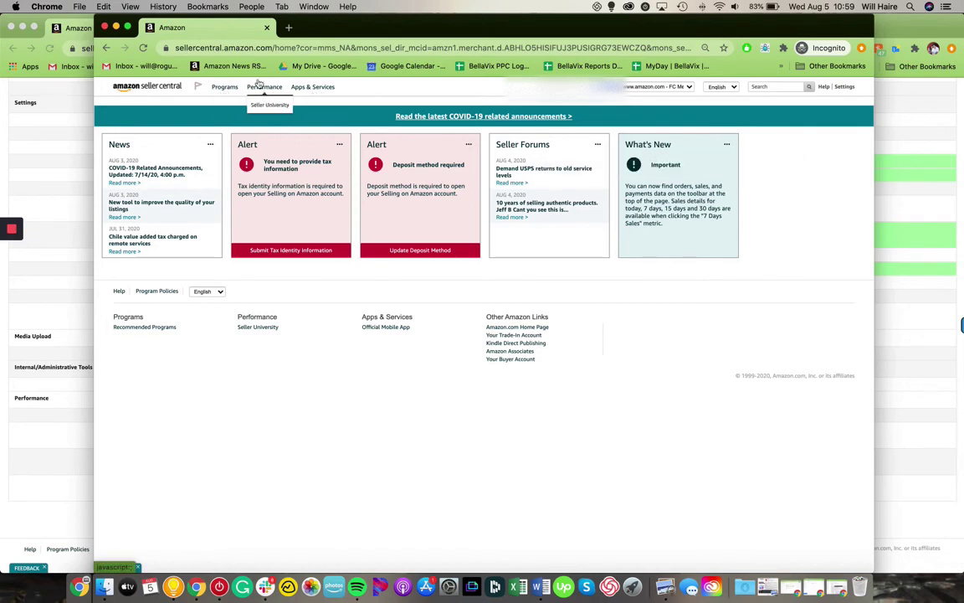
click(143, 48)
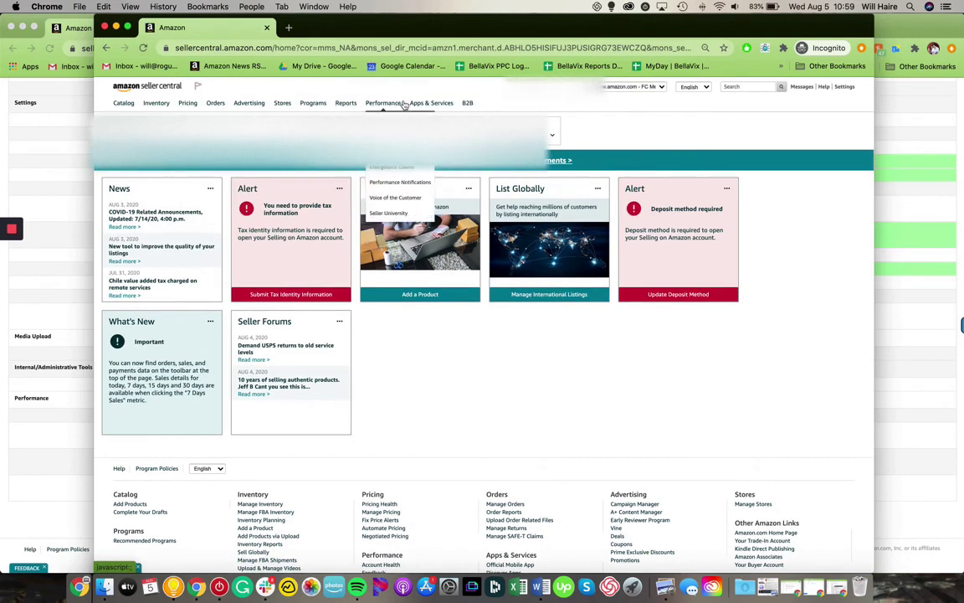
mouse_move(381, 104)
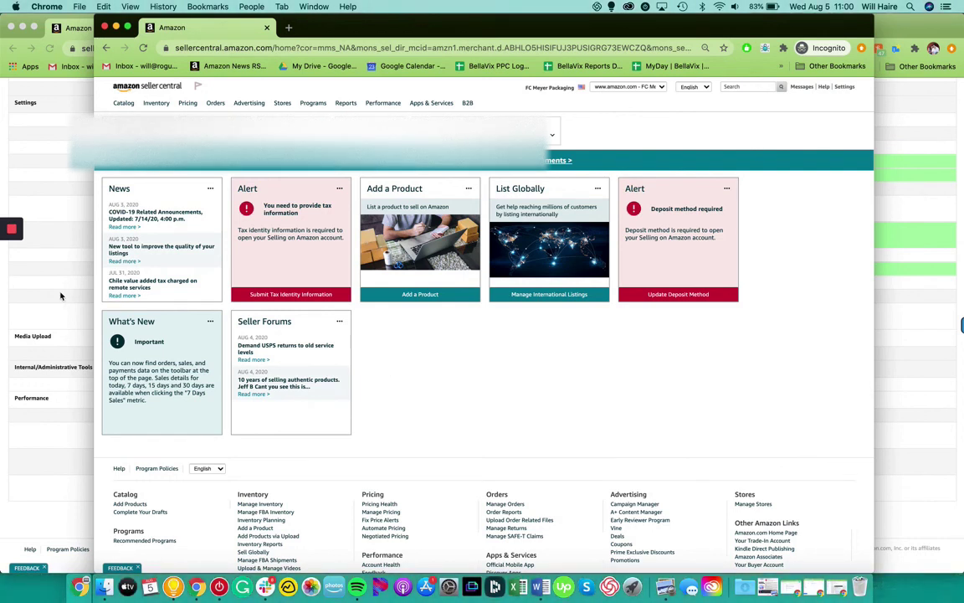
mouse_move(11, 251)
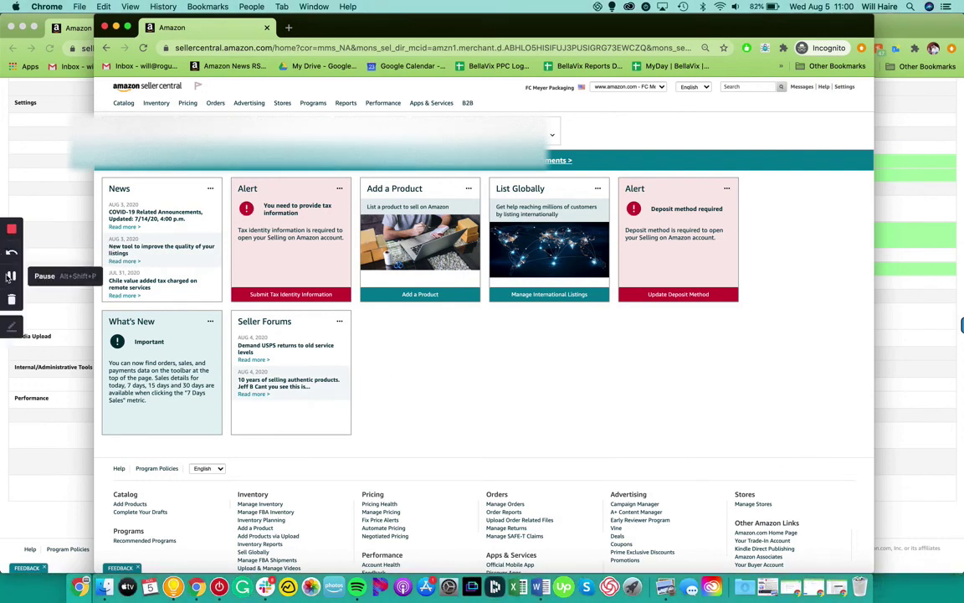